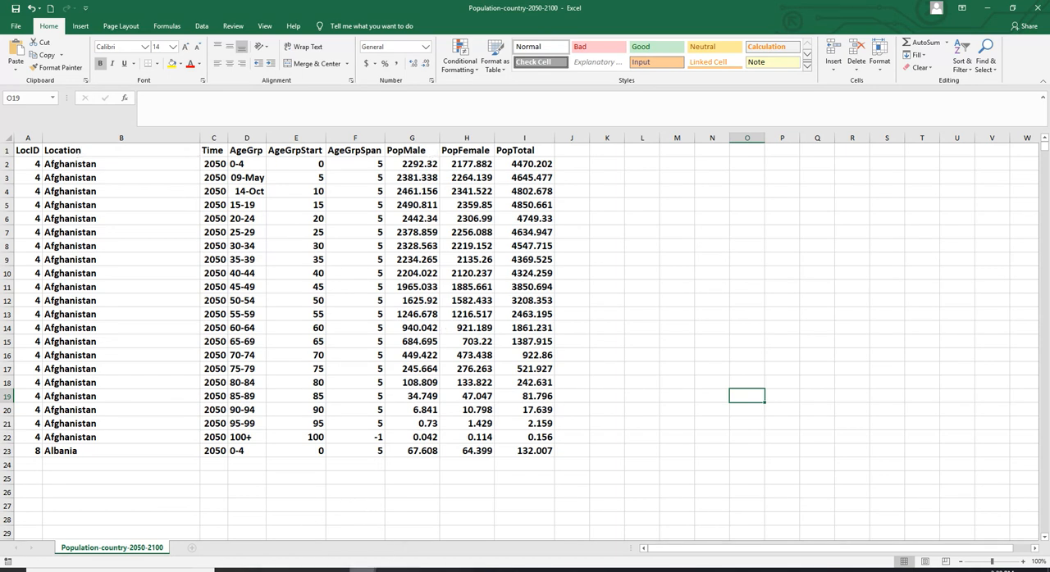
View the Population-country-1950-1999 workbook, and minimize it and the Population-country-2050-2100 workbook
{"action": "left_click", "coordinate": [363, 569]}
{"action": "left_click", "coordinate": [397, 538]}
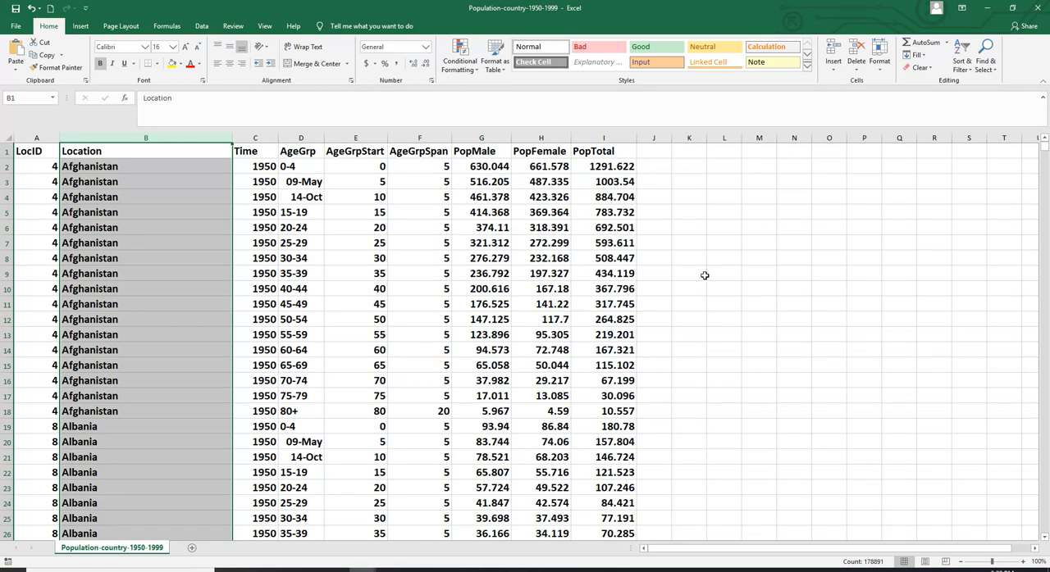
{"action": "left_click", "coordinate": [985, 11]}
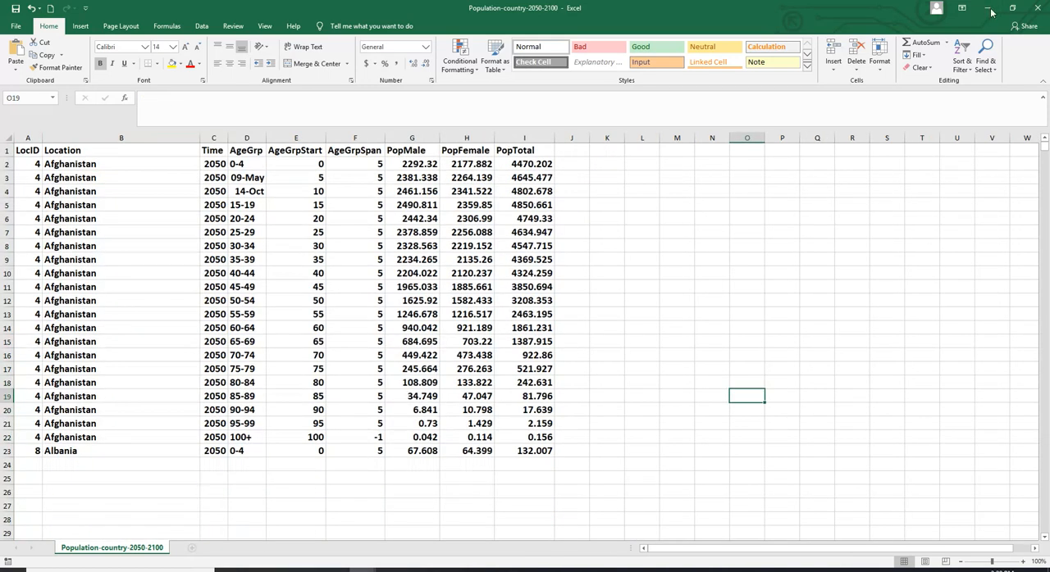
{"action": "left_click", "coordinate": [989, 10]}
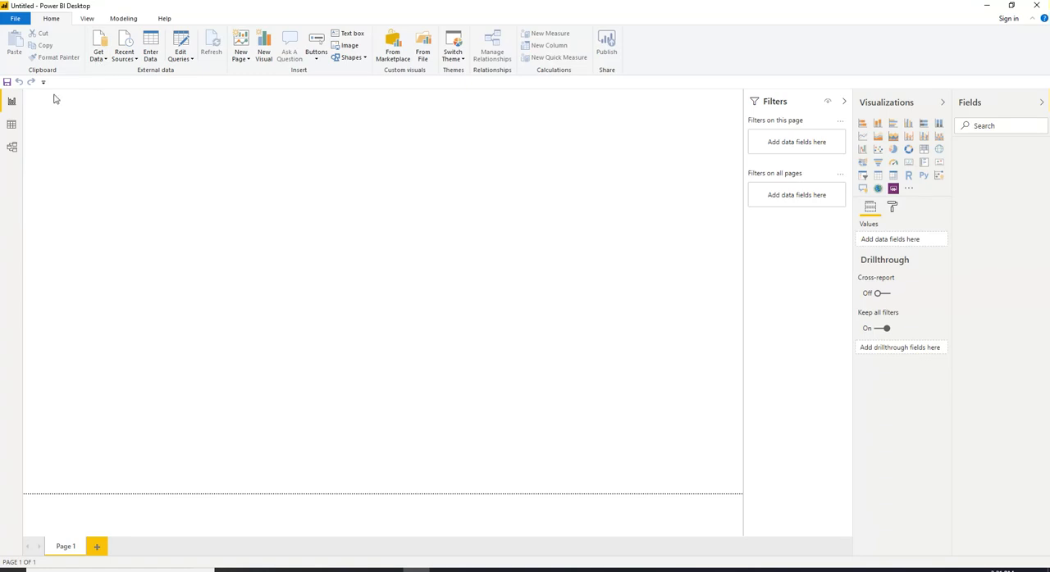
Import Population-country-1950-1999.csv into Power BI Desktop as a Text/CSV source and load it
{"action": "left_click", "coordinate": [104, 61]}
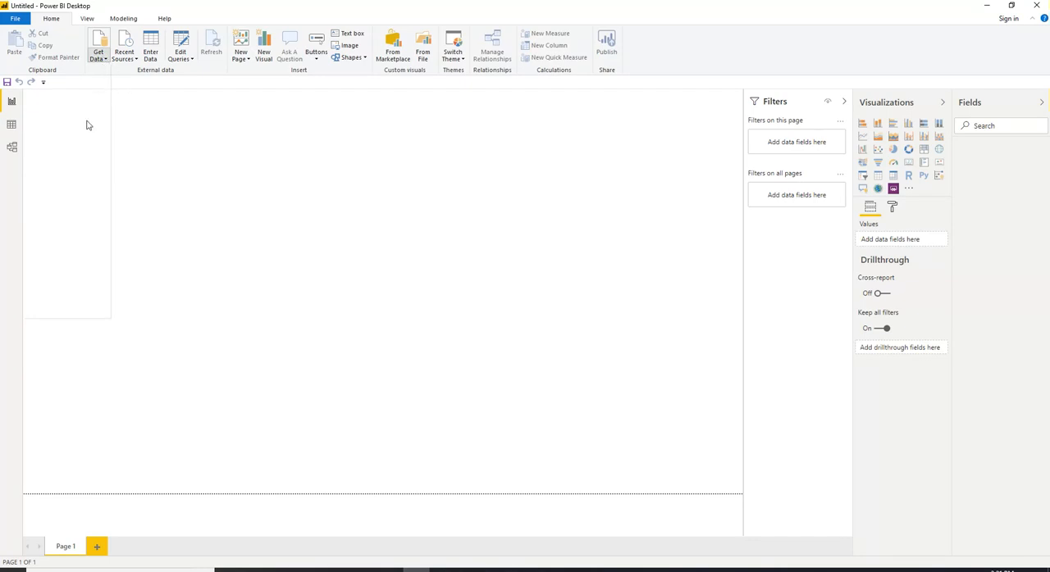
{"action": "left_click", "coordinate": [97, 47]}
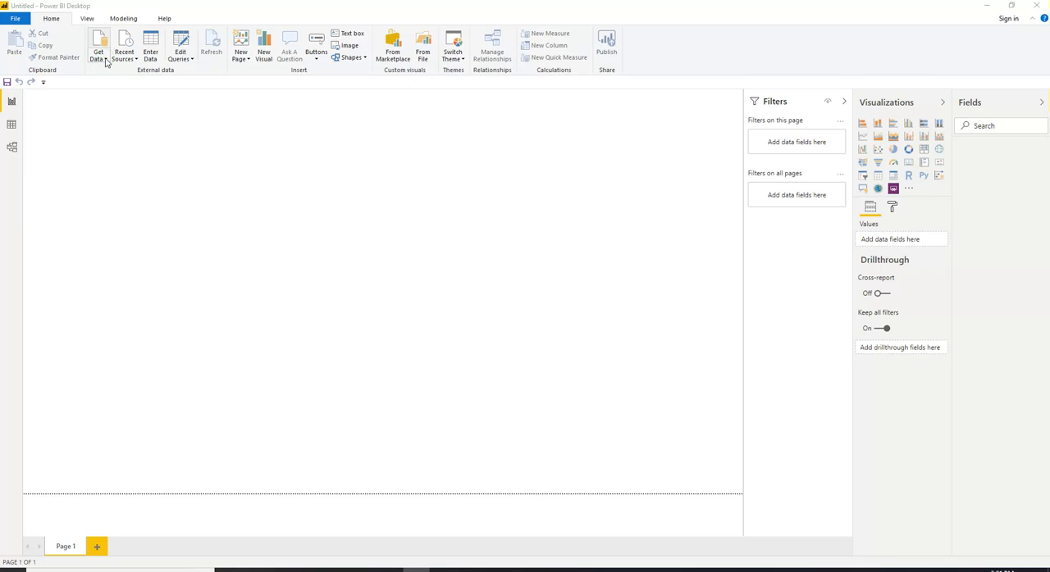
{"action": "left_click", "coordinate": [104, 58]}
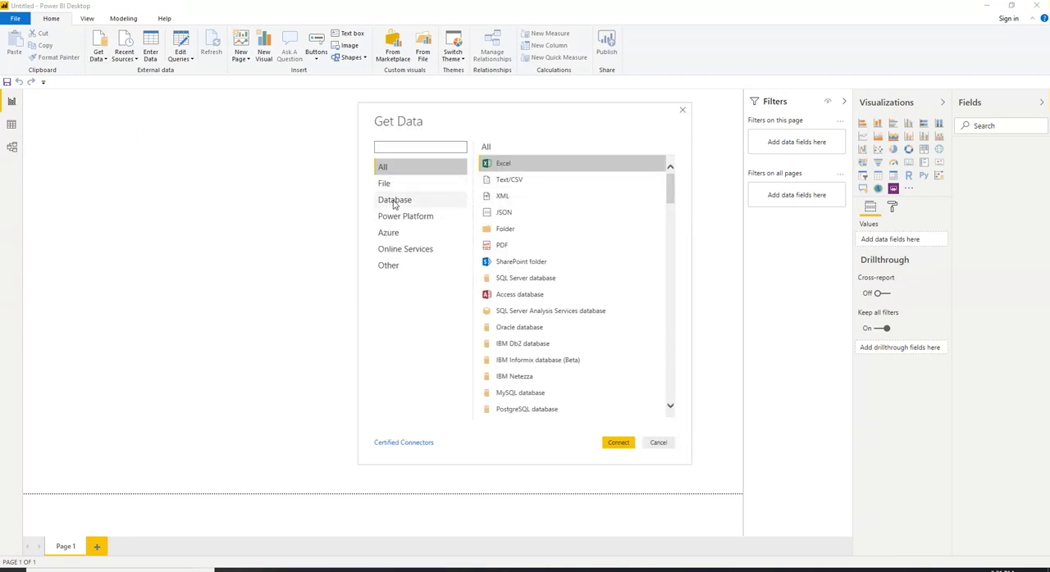
{"action": "left_click", "coordinate": [399, 206]}
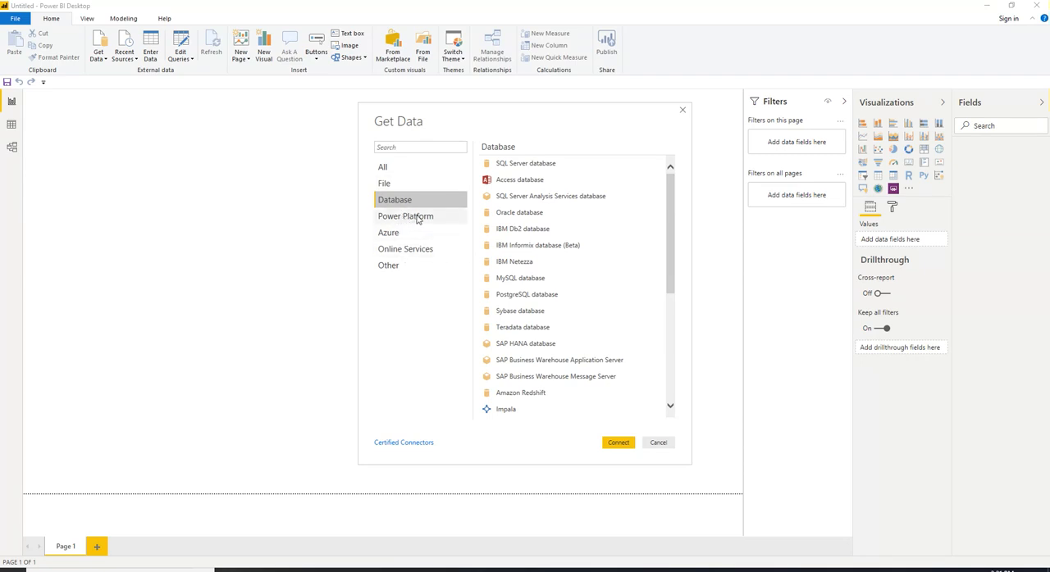
{"action": "left_click", "coordinate": [385, 185]}
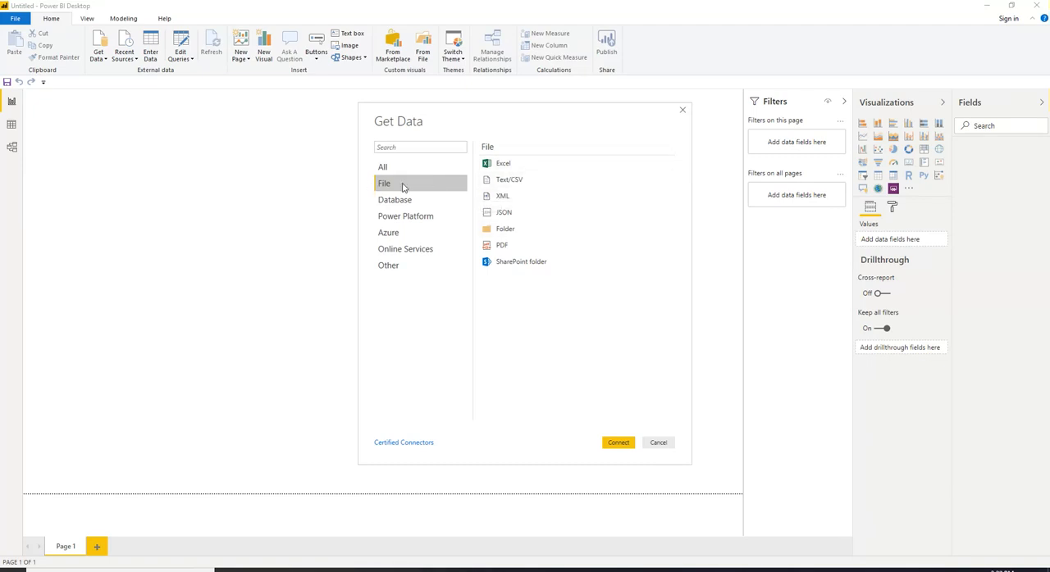
{"action": "double_click", "coordinate": [508, 183]}
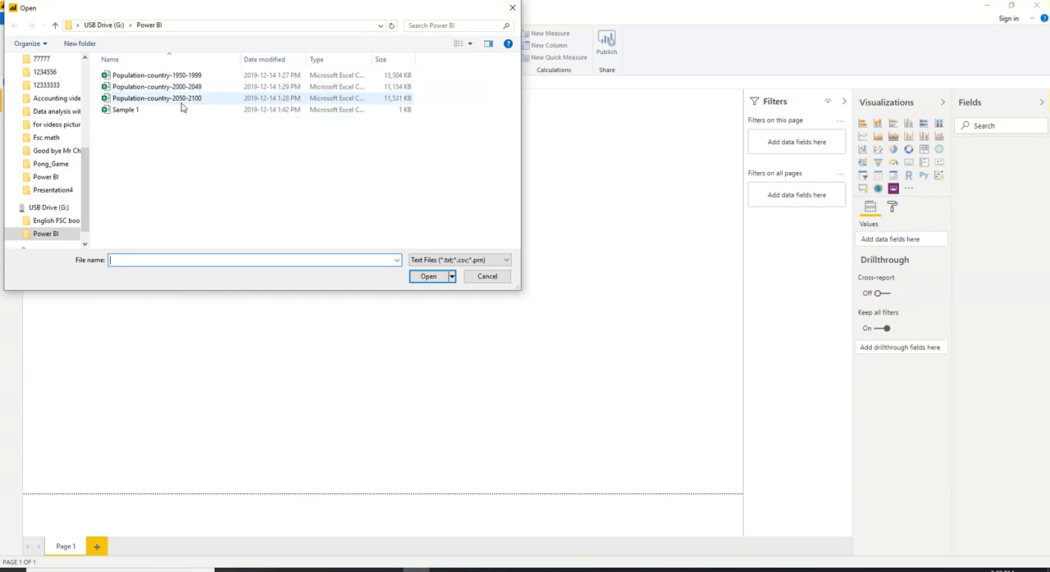
{"action": "double_click", "coordinate": [148, 76]}
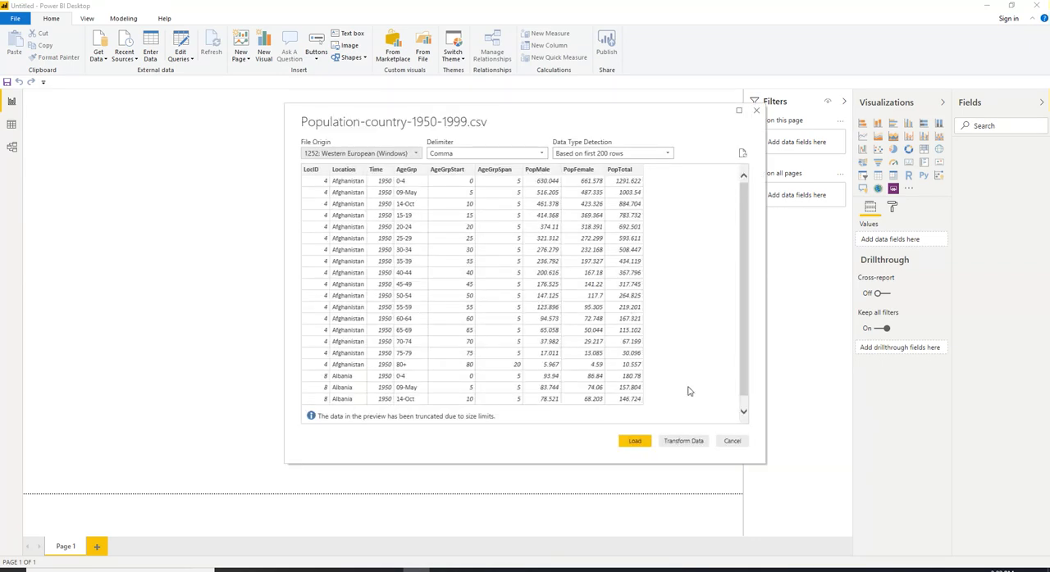
{"action": "left_click", "coordinate": [633, 446]}
{"action": "left_click", "coordinate": [636, 444]}
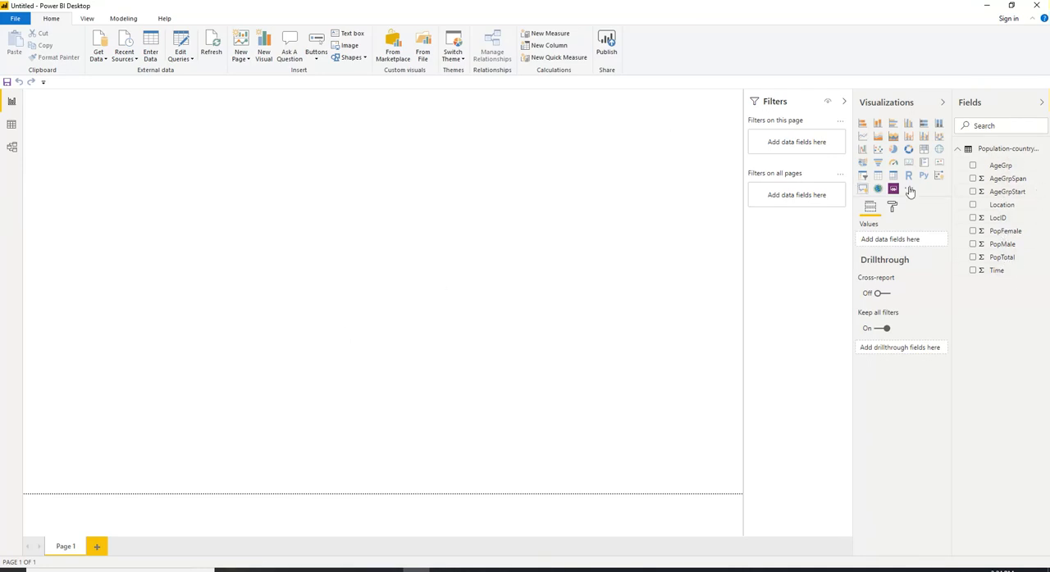
Open the Power Query Editor and add Population-country-2000-2049.csv from the Power BI folder on USB Drive (G:) as a new Text/CSV source
{"action": "left_click", "coordinate": [12, 125]}
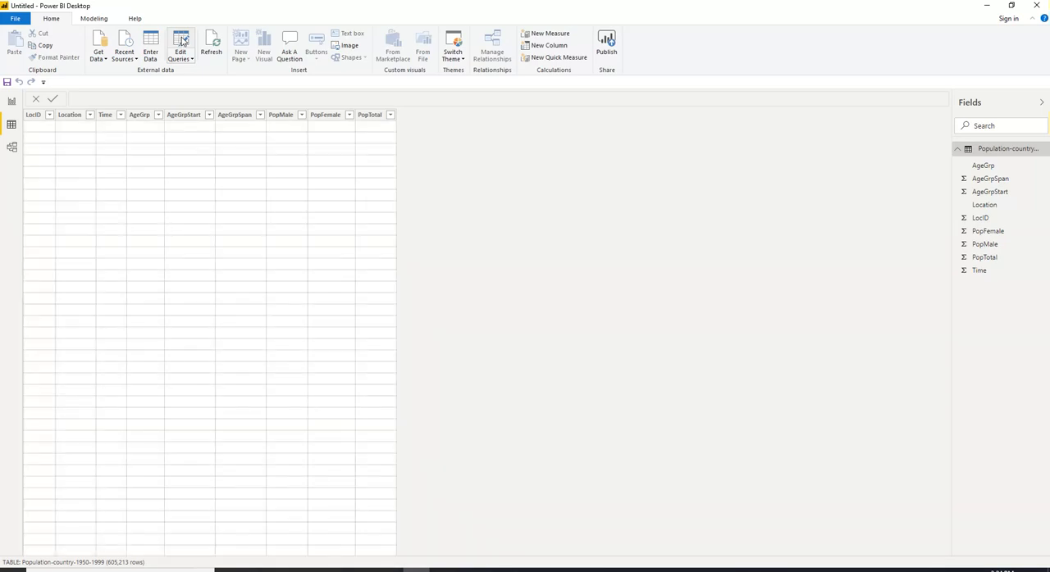
{"action": "left_click", "coordinate": [182, 41]}
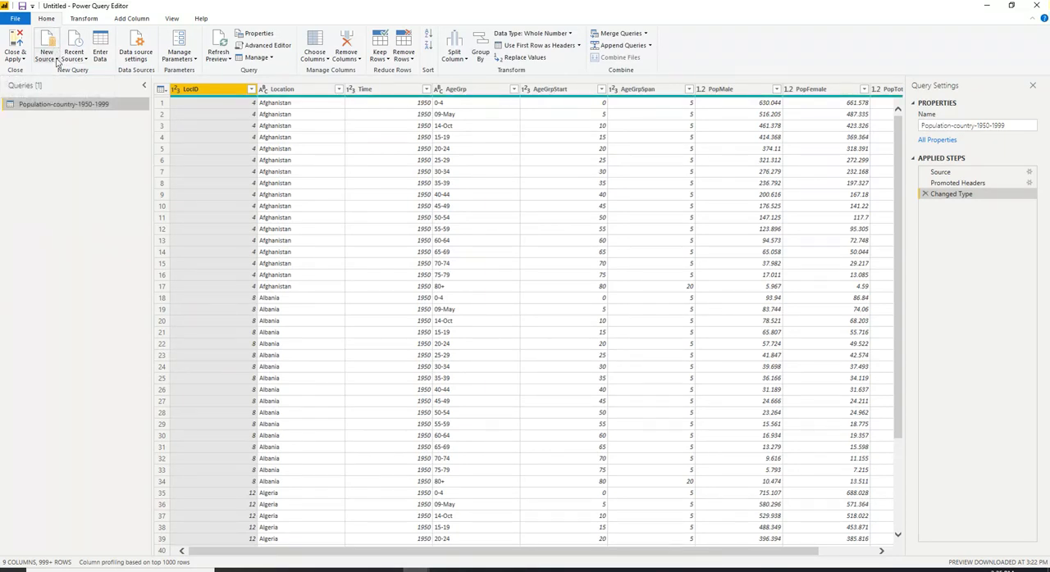
{"action": "left_click", "coordinate": [56, 62]}
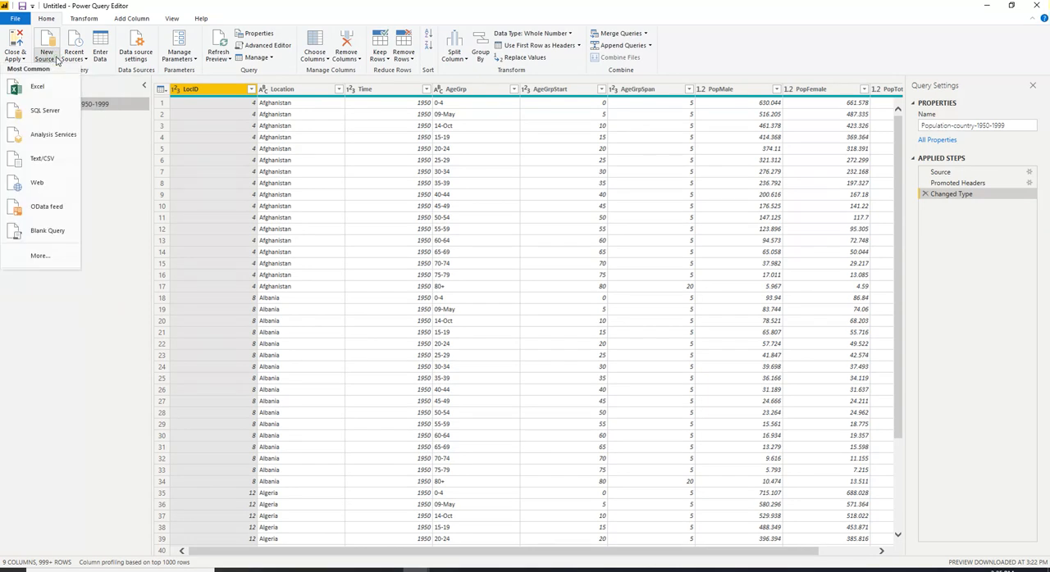
{"action": "left_click", "coordinate": [43, 159]}
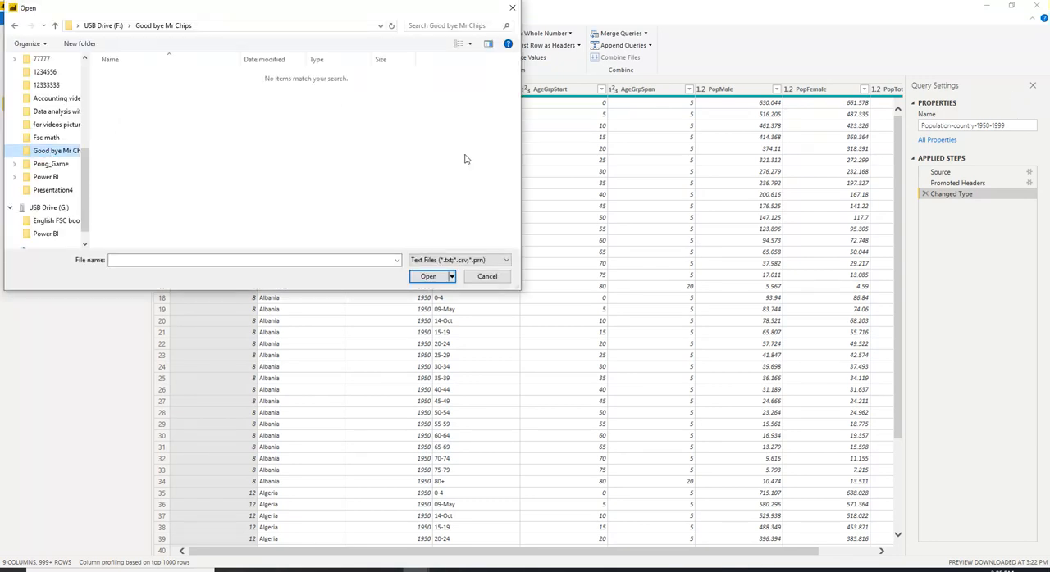
{"action": "scroll", "coordinate": [83, 201], "scroll_direction": "down", "scroll_amount": 1}
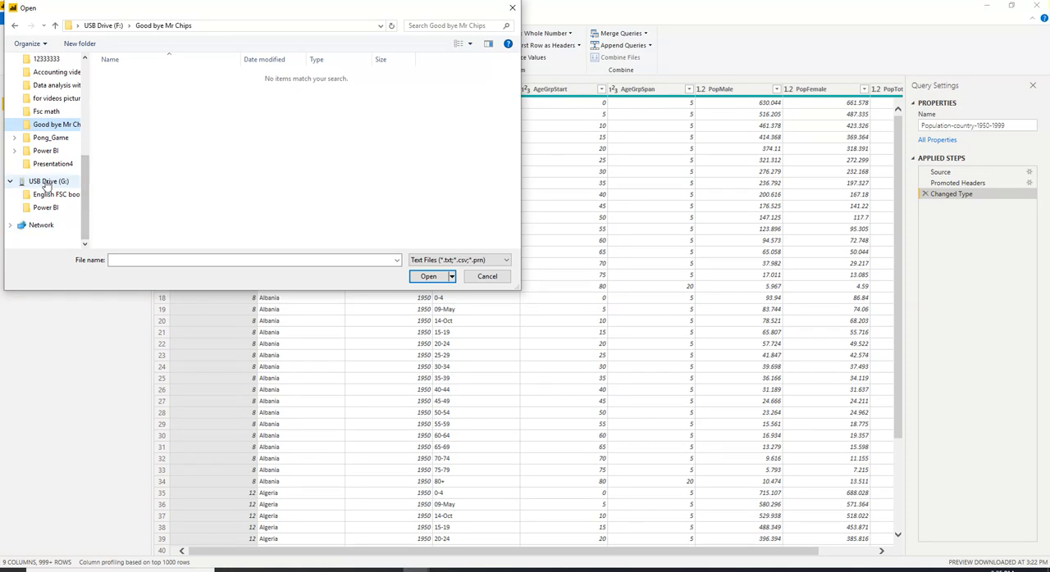
{"action": "left_click", "coordinate": [47, 181]}
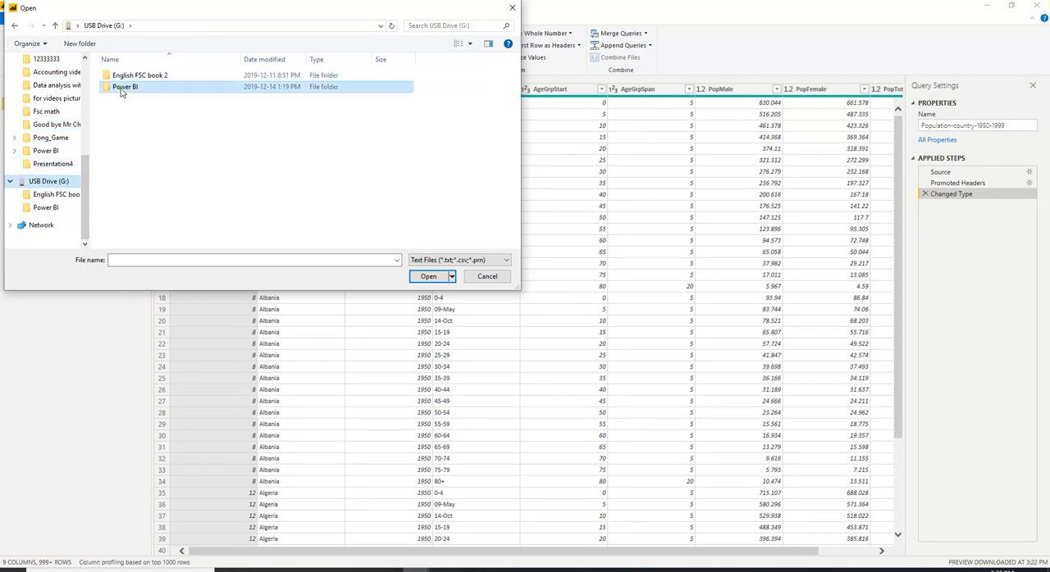
{"action": "double_click", "coordinate": [119, 87]}
{"action": "double_click", "coordinate": [165, 87]}
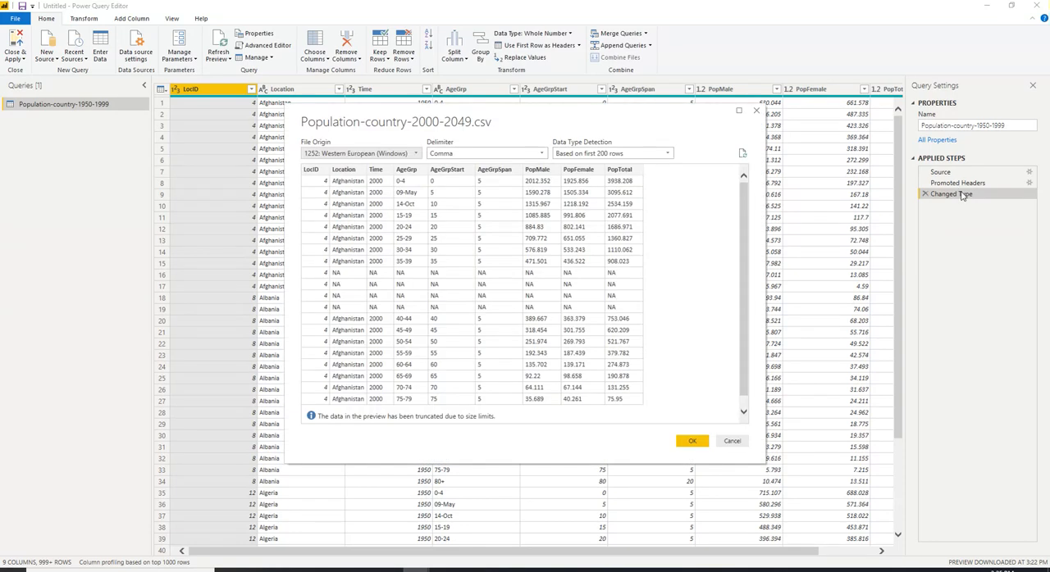
{"action": "left_click", "coordinate": [693, 441]}
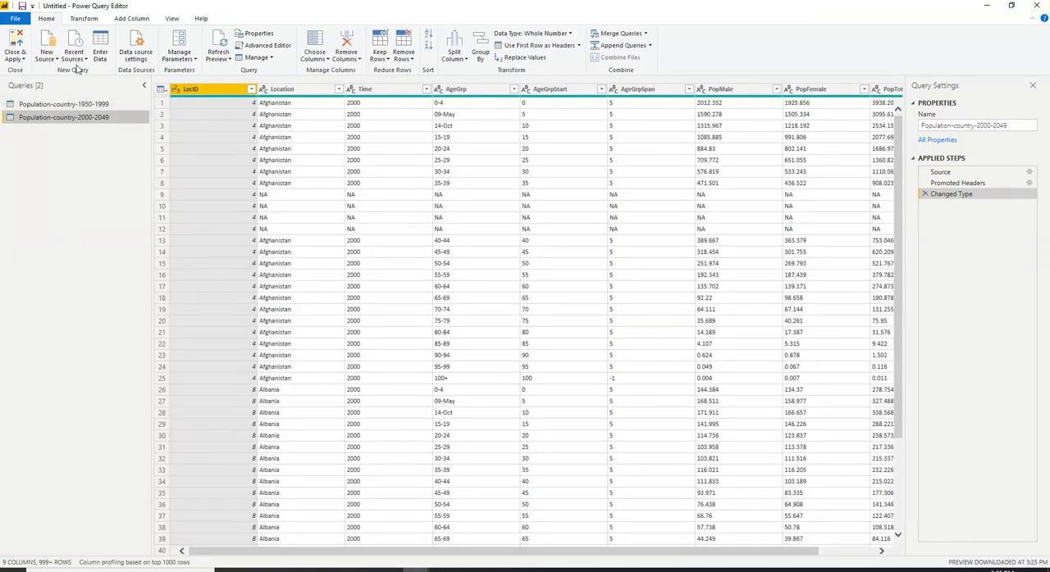
Add Population-country-2050-2100.csv as another new Text/CSV source
{"action": "left_click", "coordinate": [57, 62]}
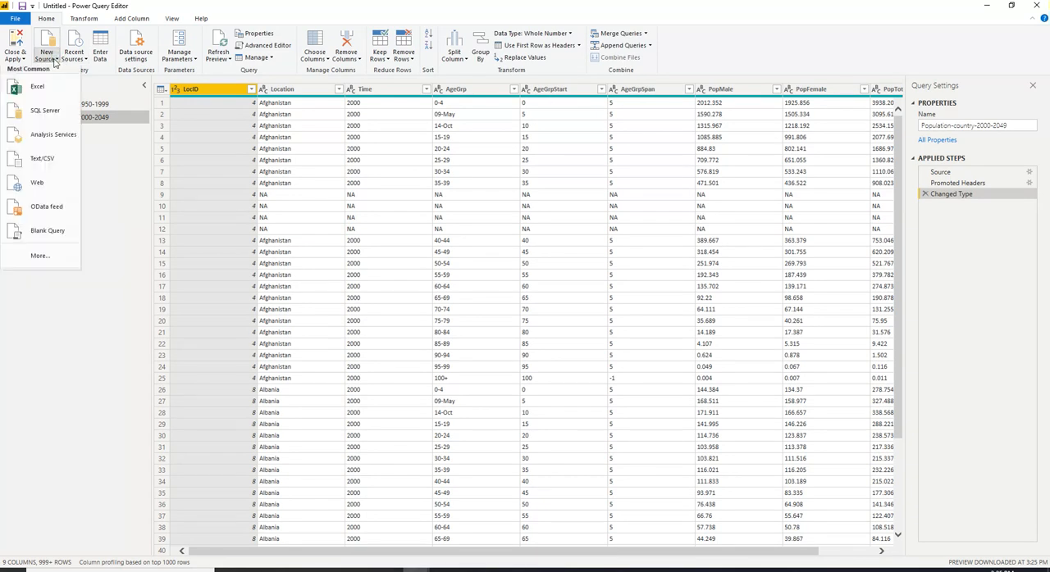
{"action": "left_click", "coordinate": [33, 155]}
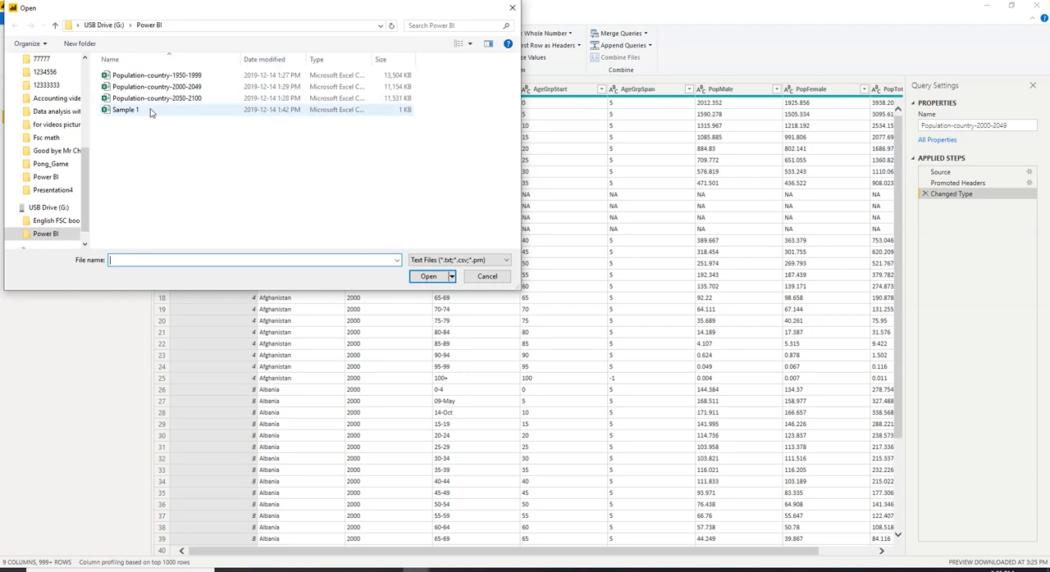
{"action": "double_click", "coordinate": [150, 98]}
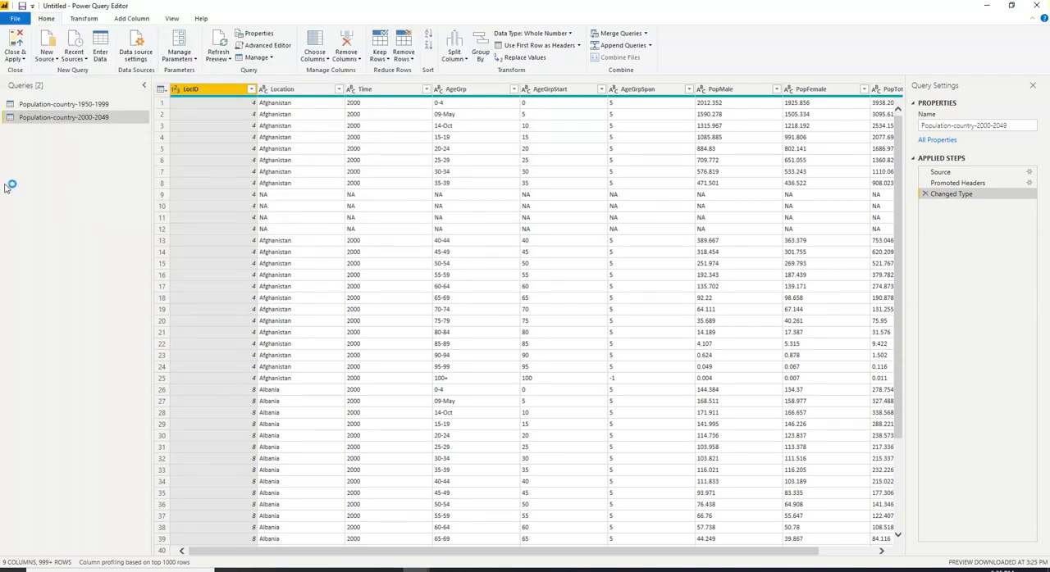
{"action": "left_click", "coordinate": [62, 123]}
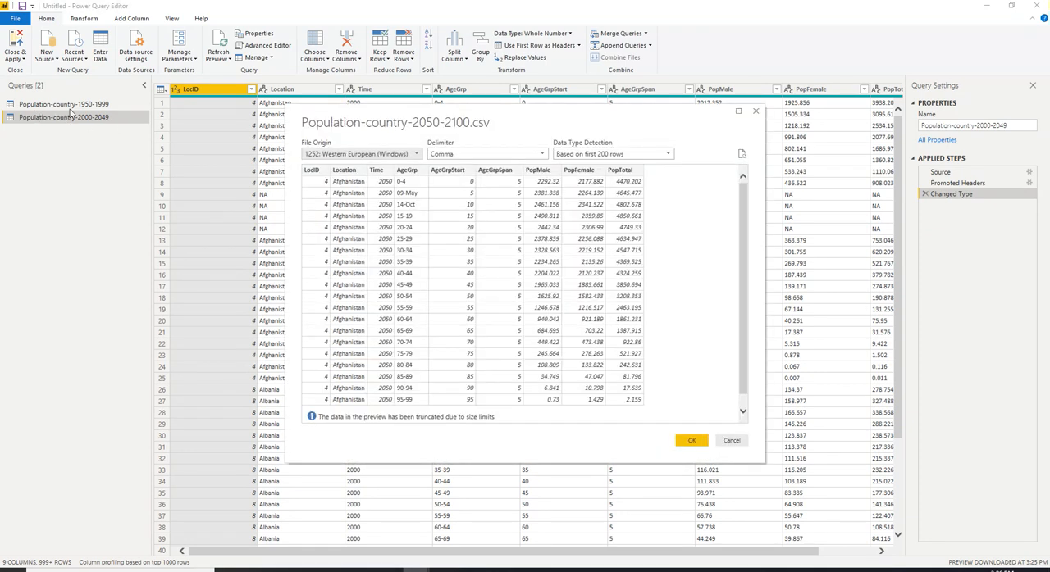
{"action": "left_click", "coordinate": [691, 442]}
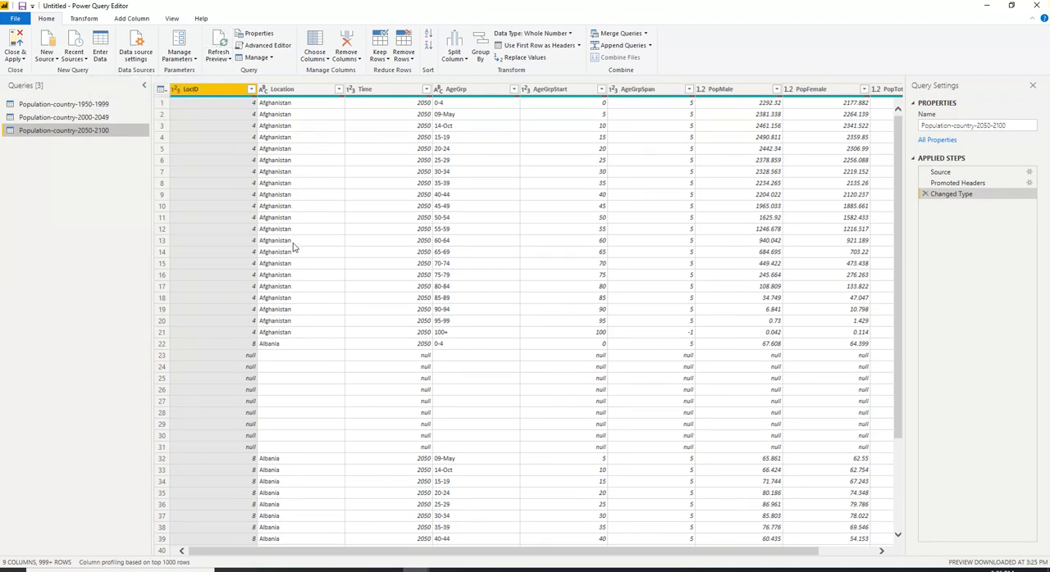
Review the data rows of the Population-country-1950-1999 query and the available transformations
{"action": "left_click", "coordinate": [71, 108]}
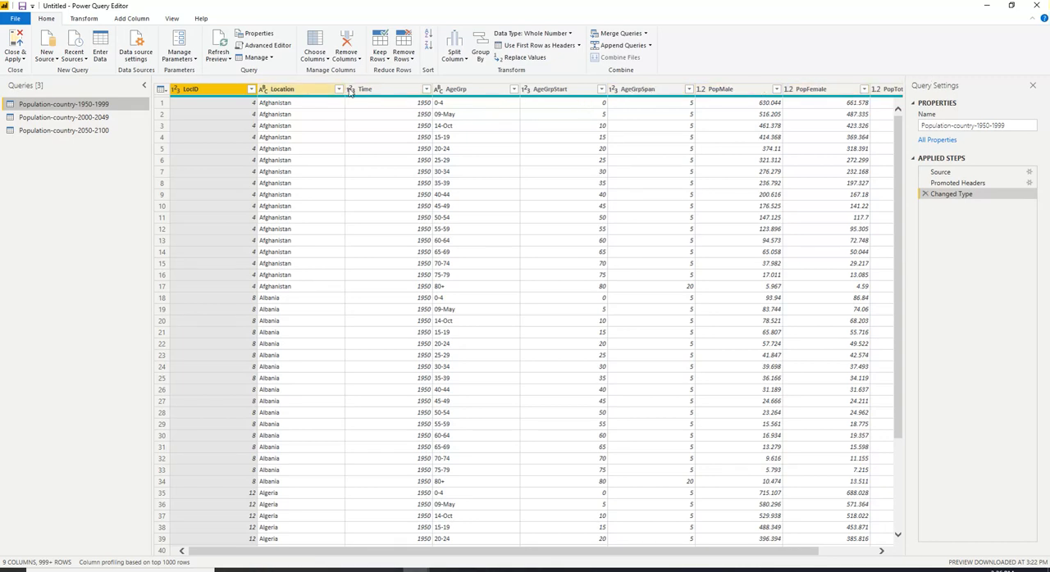
{"action": "left_click_drag", "start_coordinate": [898, 161], "coordinate": [903, 123]}
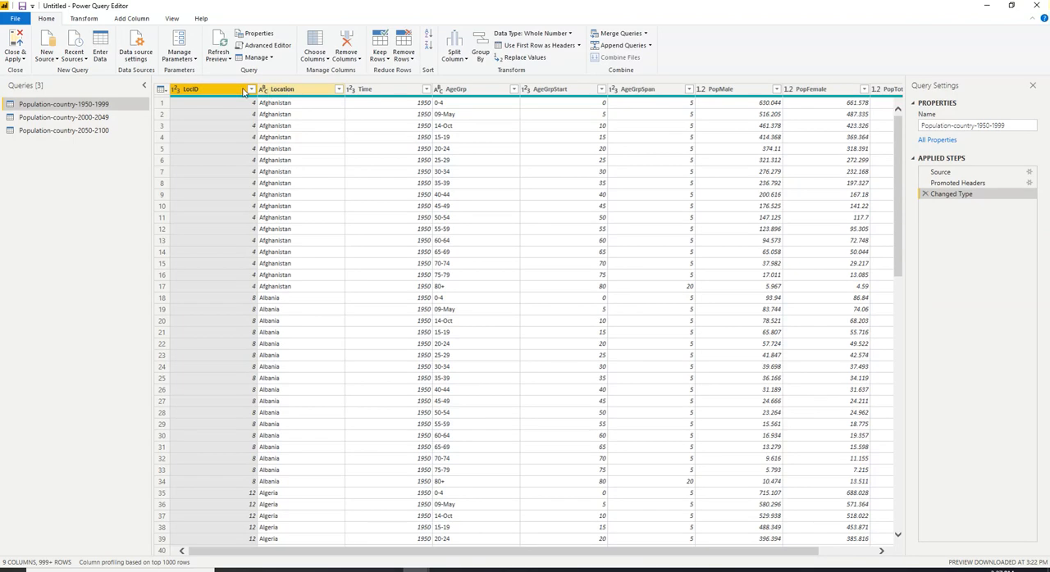
{"action": "left_click", "coordinate": [83, 18]}
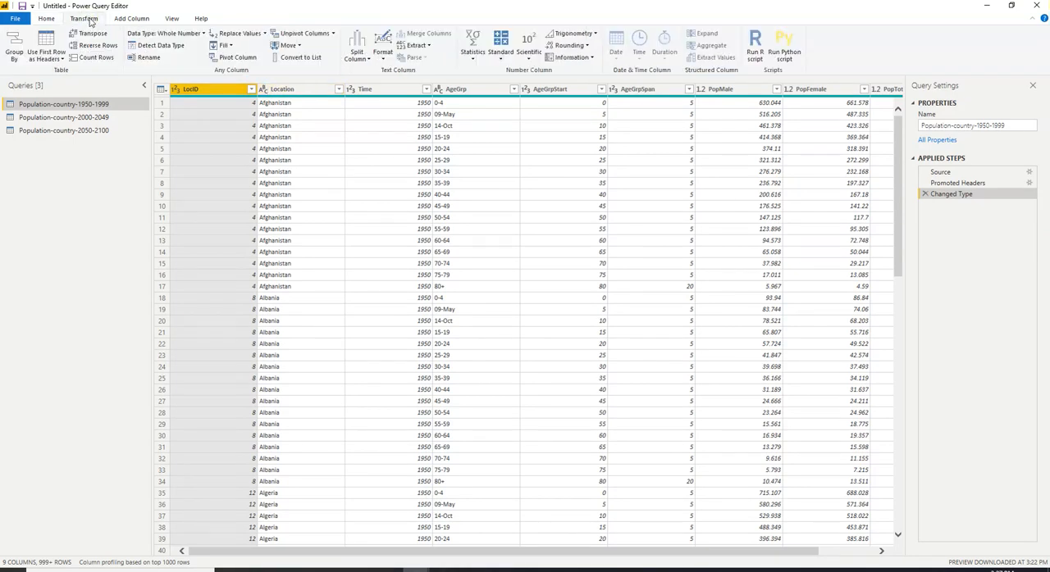
{"action": "left_click", "coordinate": [48, 18]}
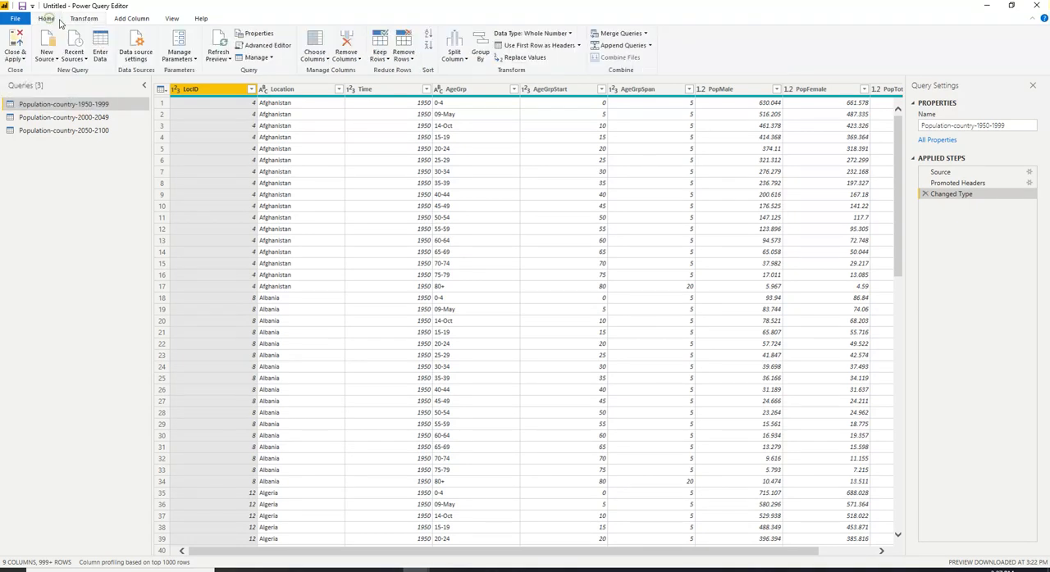
Remove rows with errors from the Population-country-2000-2049 query
{"action": "left_click", "coordinate": [70, 119]}
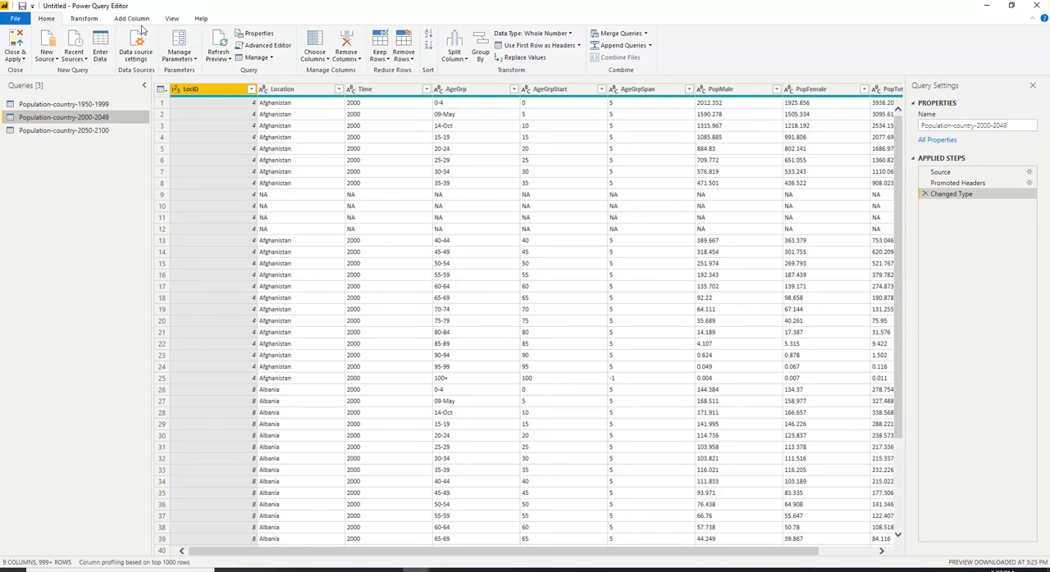
{"action": "left_click", "coordinate": [413, 63]}
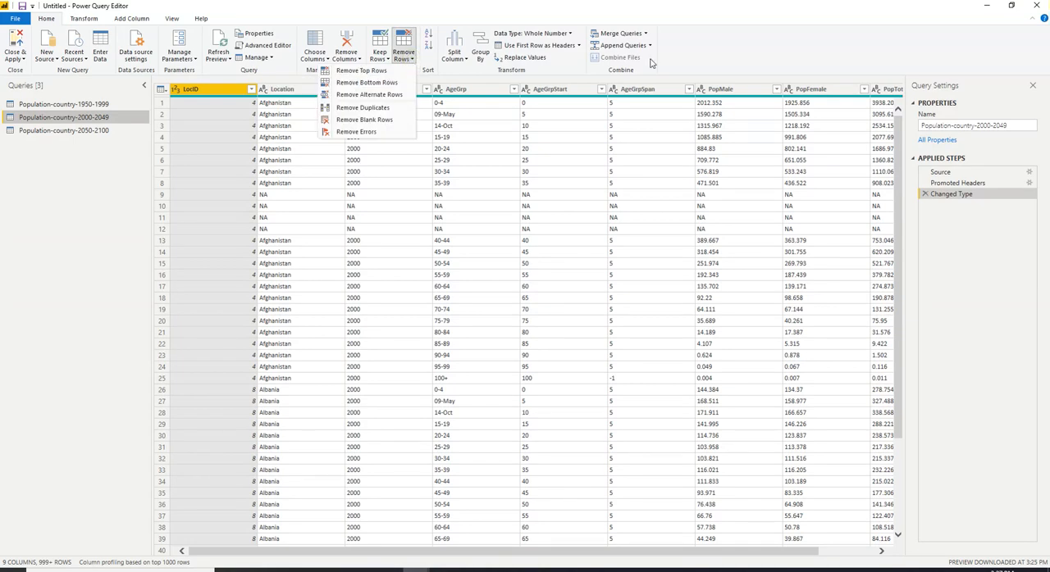
{"action": "left_click", "coordinate": [353, 135]}
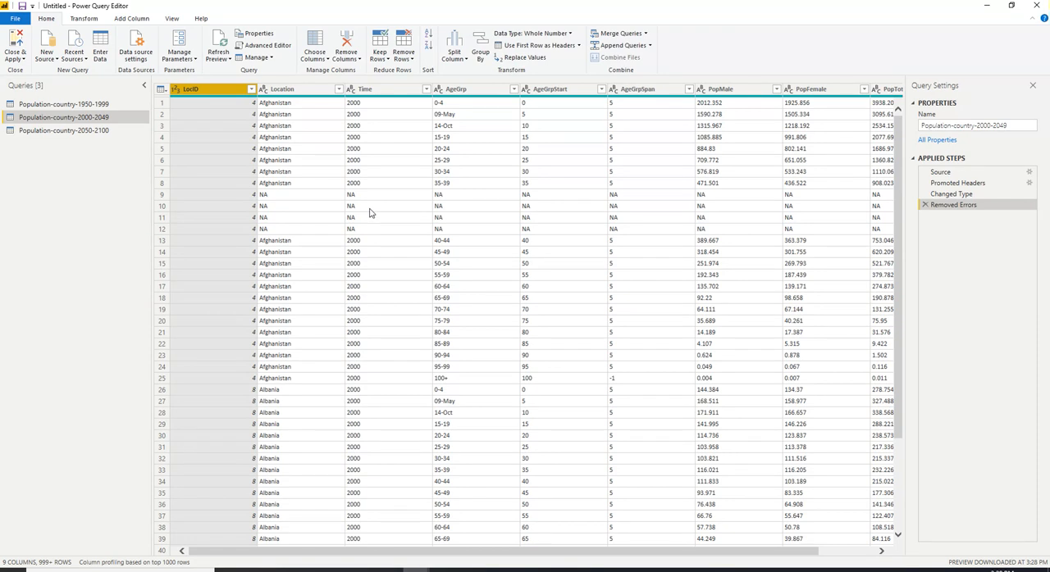
Filter the Location column of the 2000-2049 query to exclude the NA value
{"action": "left_click", "coordinate": [338, 89]}
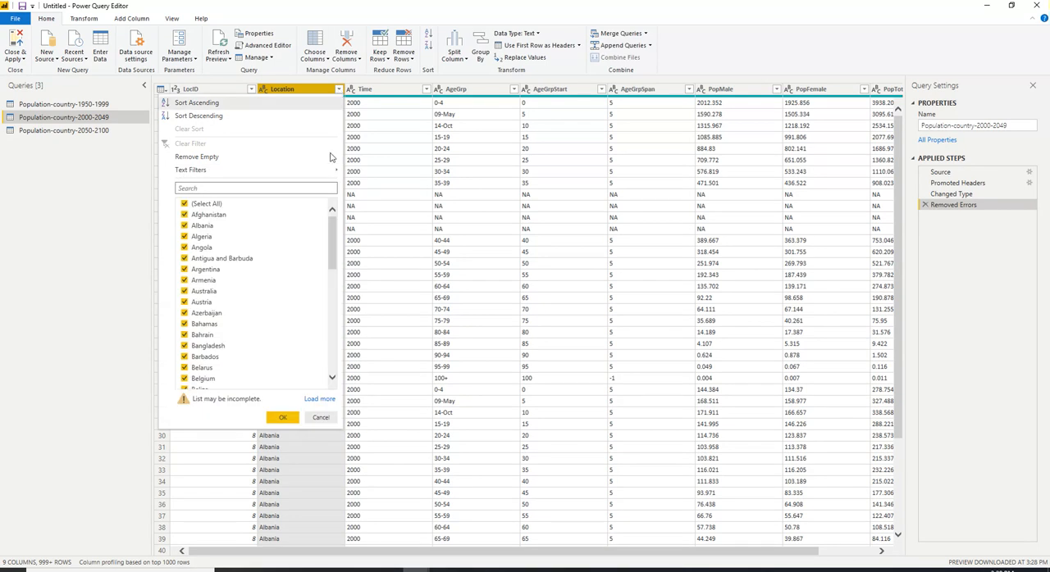
{"action": "left_click_drag", "start_coordinate": [332, 238], "coordinate": [332, 344]}
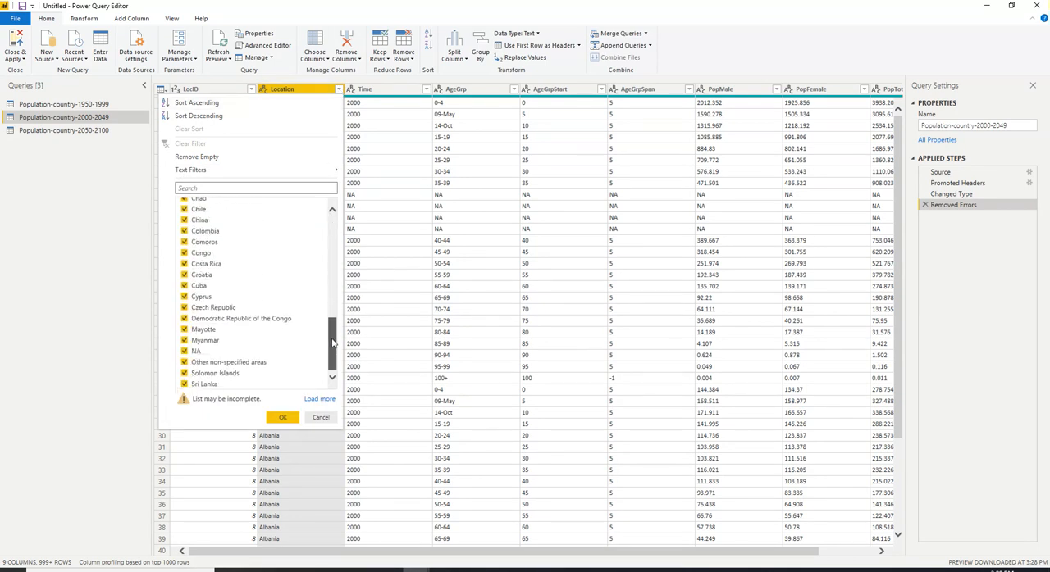
{"action": "left_click", "coordinate": [185, 352]}
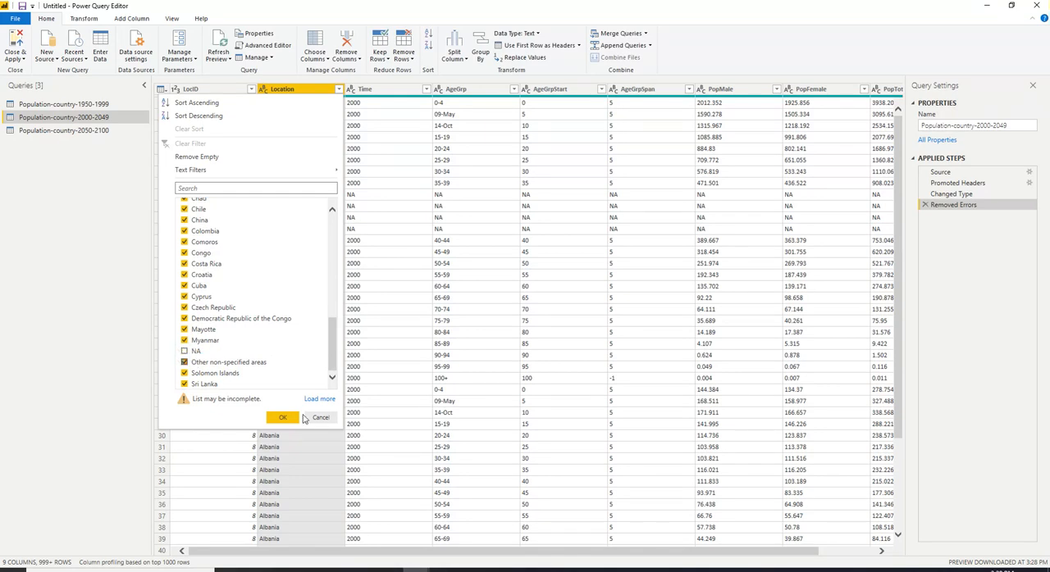
{"action": "left_click", "coordinate": [283, 419]}
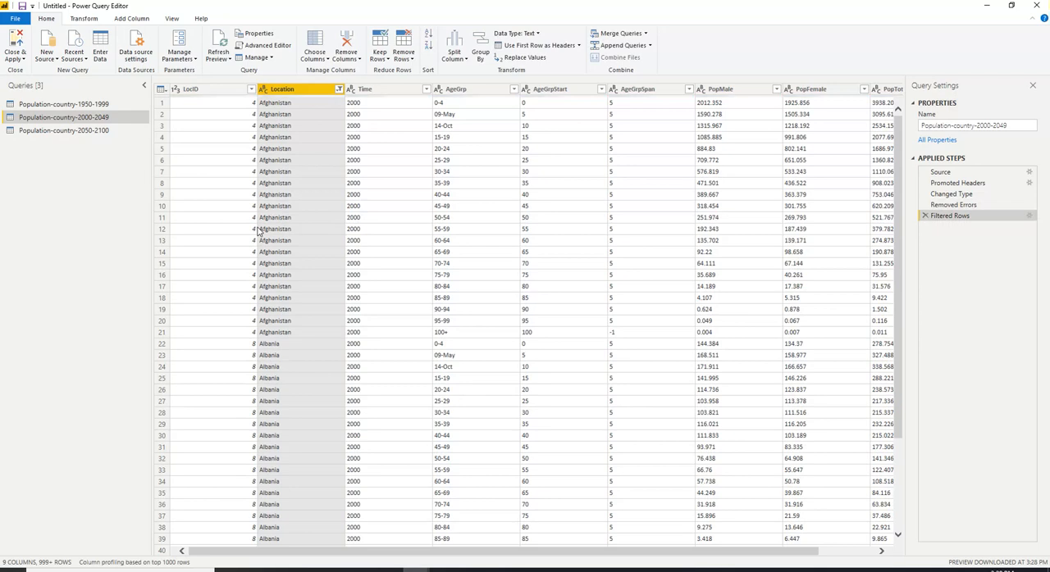
Try filtering the (blank) value out of the Location column in the Population-country-2050-2100 query, and delete that filter step
{"action": "left_click", "coordinate": [75, 132]}
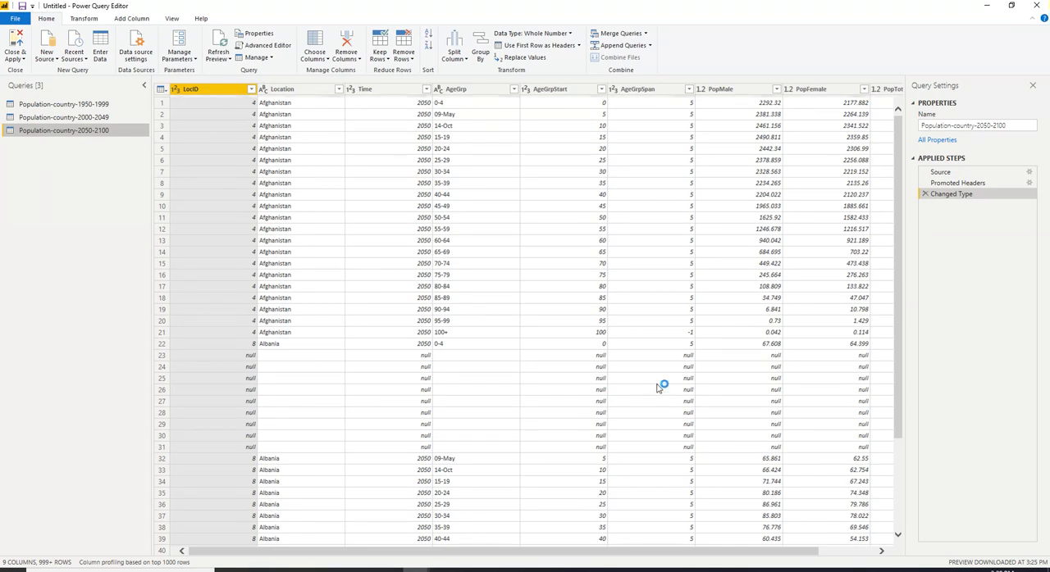
{"action": "left_click", "coordinate": [339, 92]}
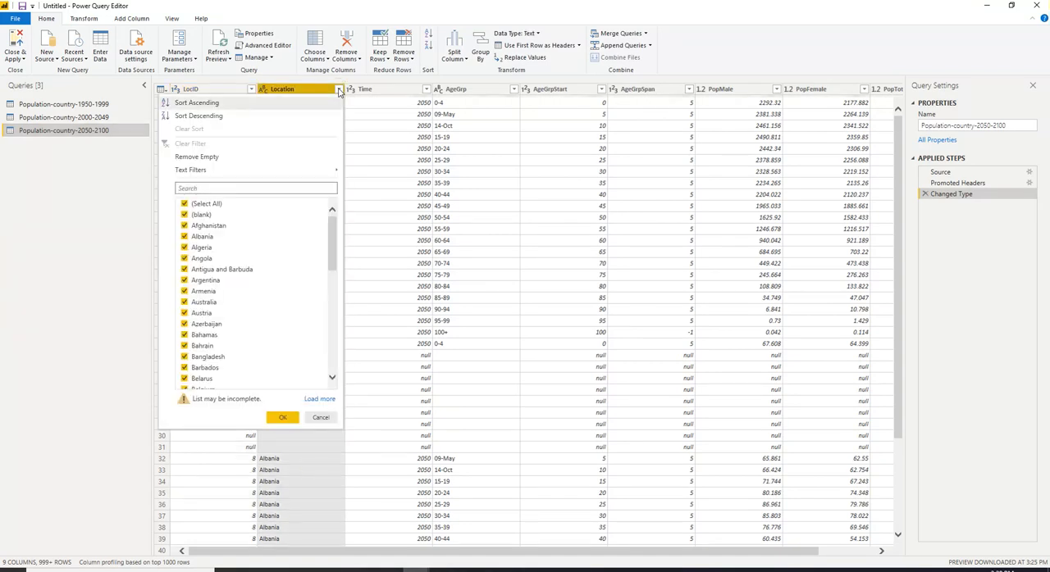
{"action": "left_click", "coordinate": [184, 215]}
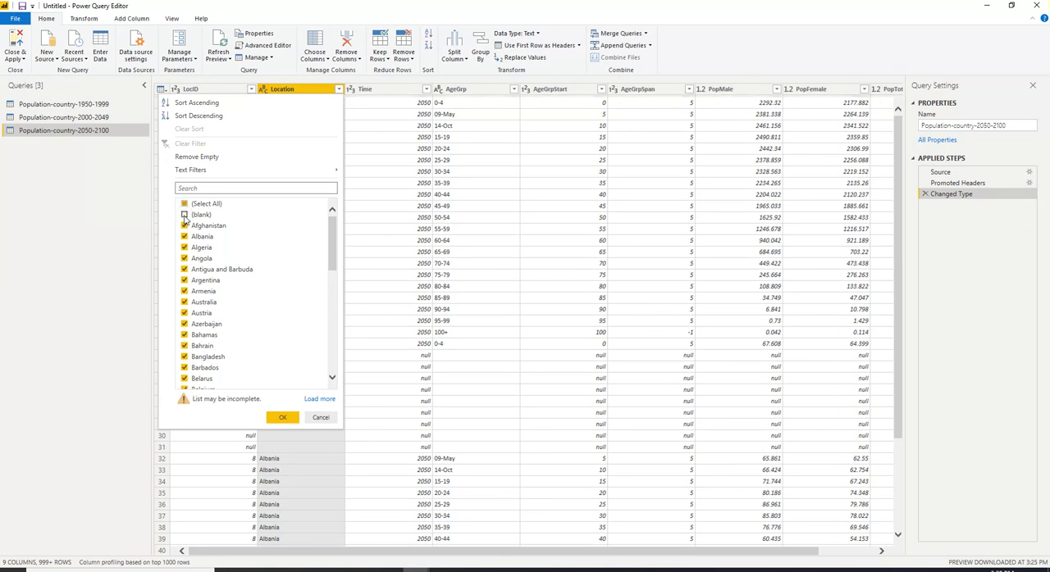
{"action": "left_click", "coordinate": [281, 418]}
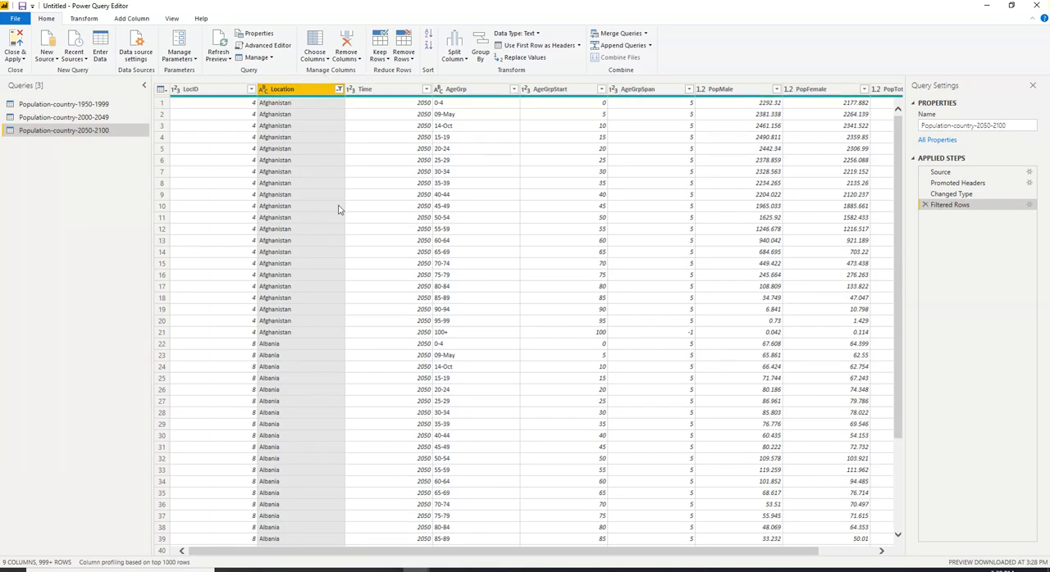
{"action": "left_click", "coordinate": [924, 206]}
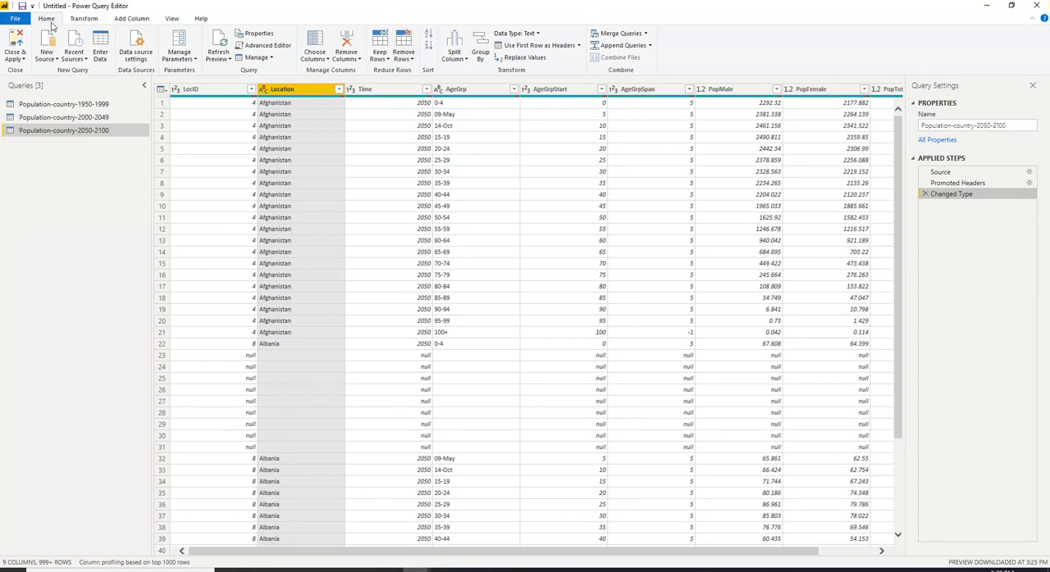
Remove the blank rows from the Population-country-2050-2100 query and open the Population-country-1950-1999 query
{"action": "left_click", "coordinate": [411, 59]}
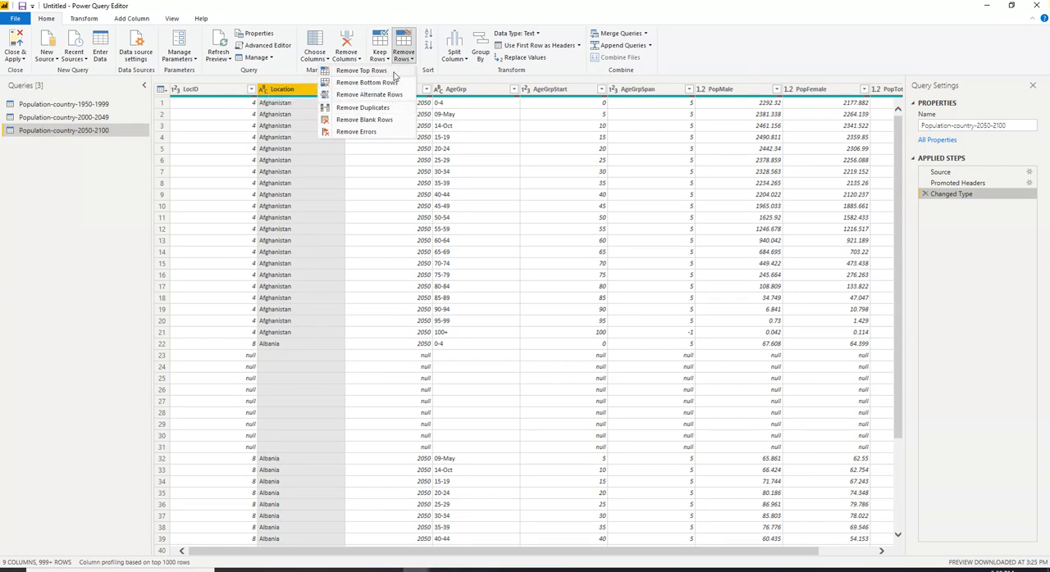
{"action": "left_click", "coordinate": [370, 121]}
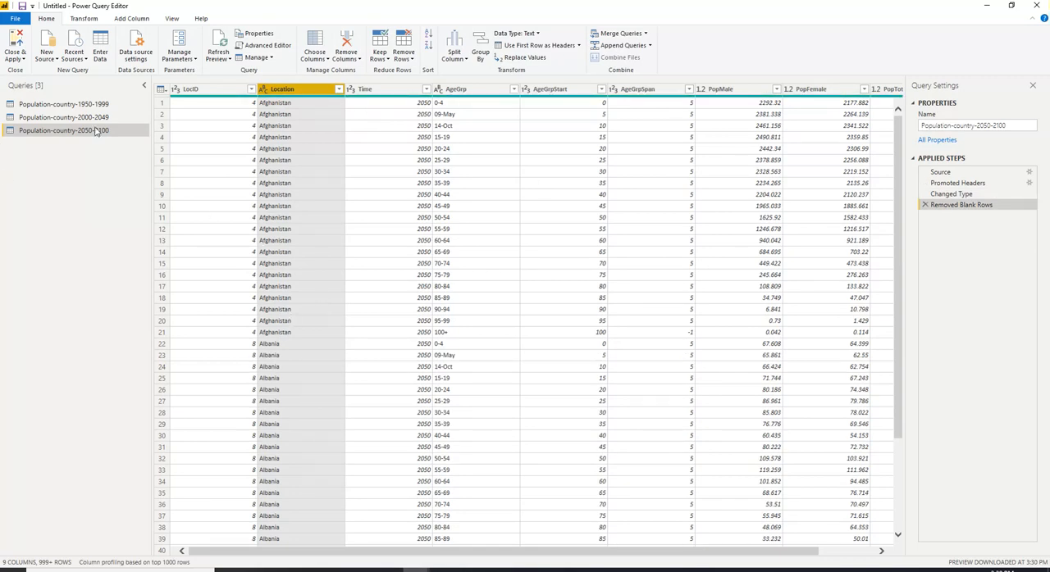
{"action": "left_click", "coordinate": [81, 106]}
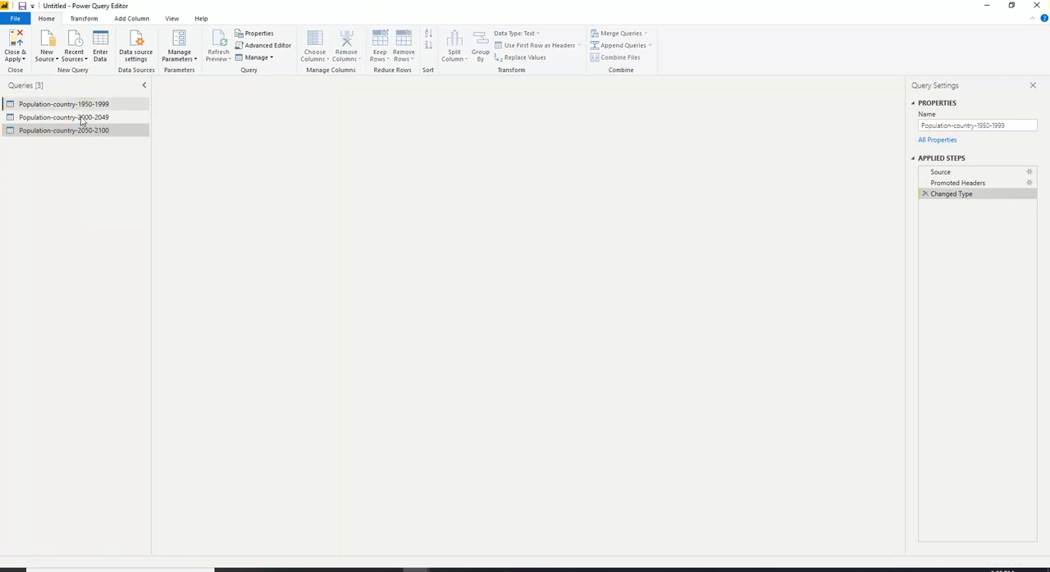